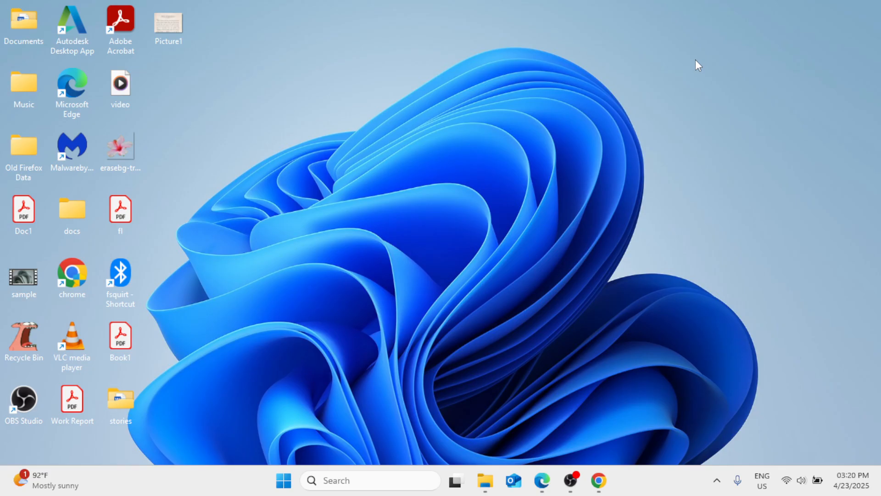
Open Word and create a blank document.
left_click(347, 480)
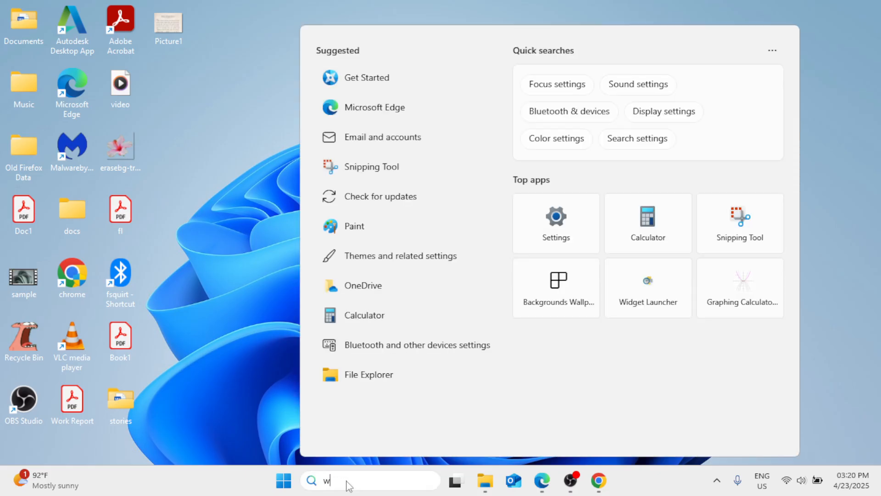
type("word")
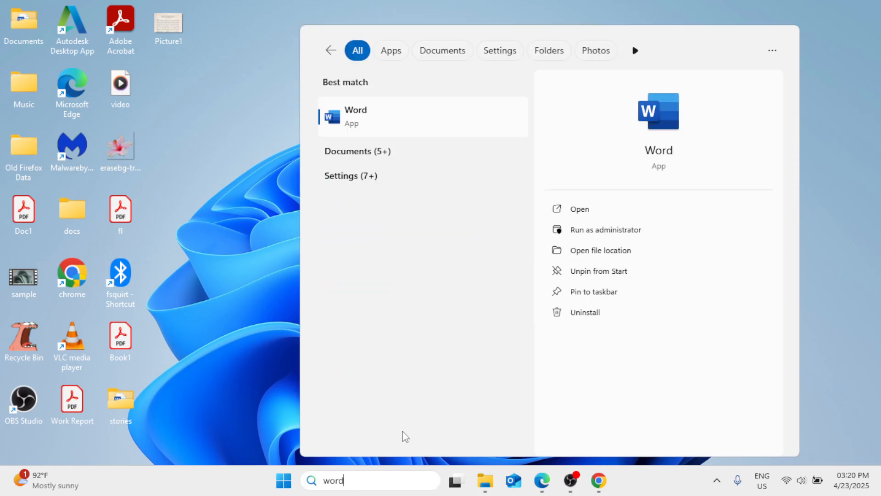
left_click(393, 122)
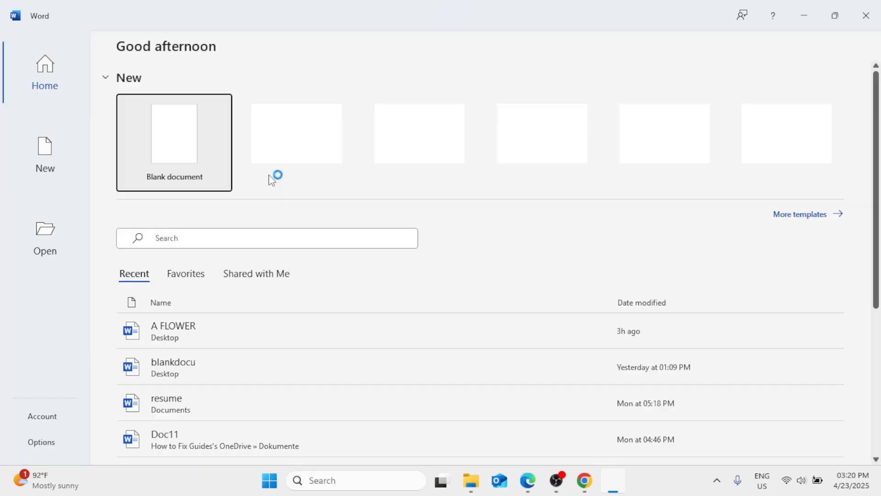
left_click(198, 159)
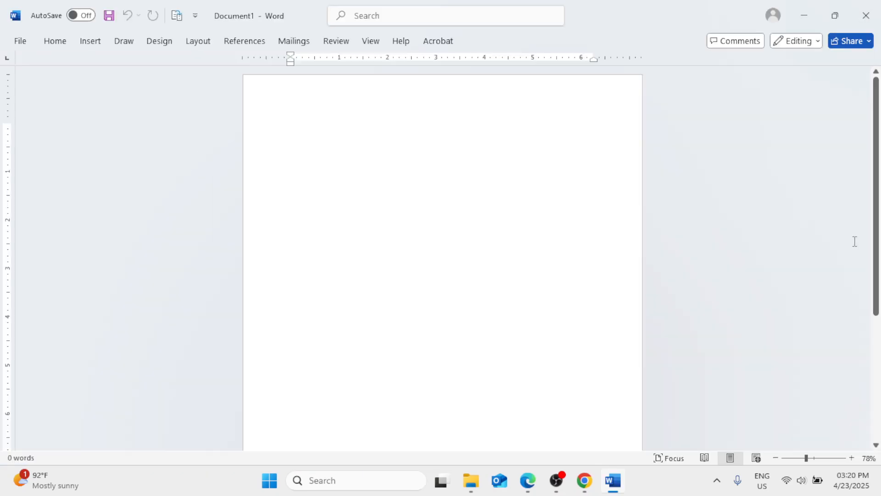
Insert a table with five columns and five rows at the start of the document.
left_click(817, 457)
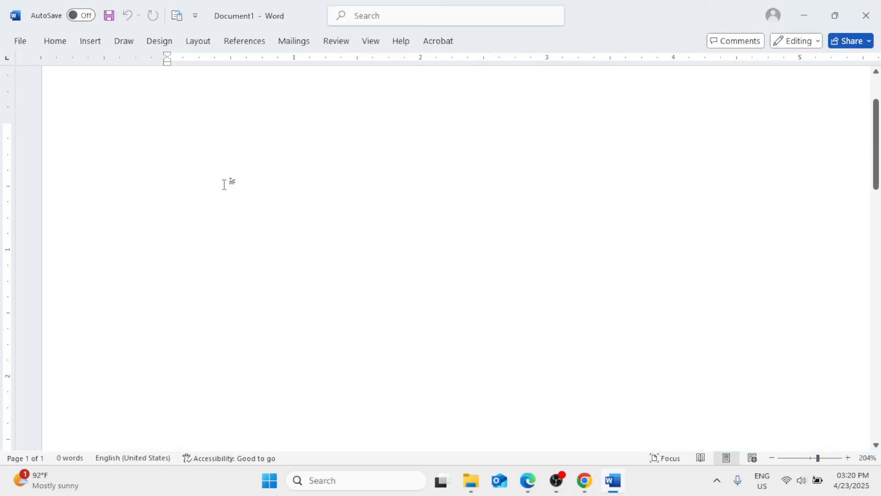
left_click(81, 48)
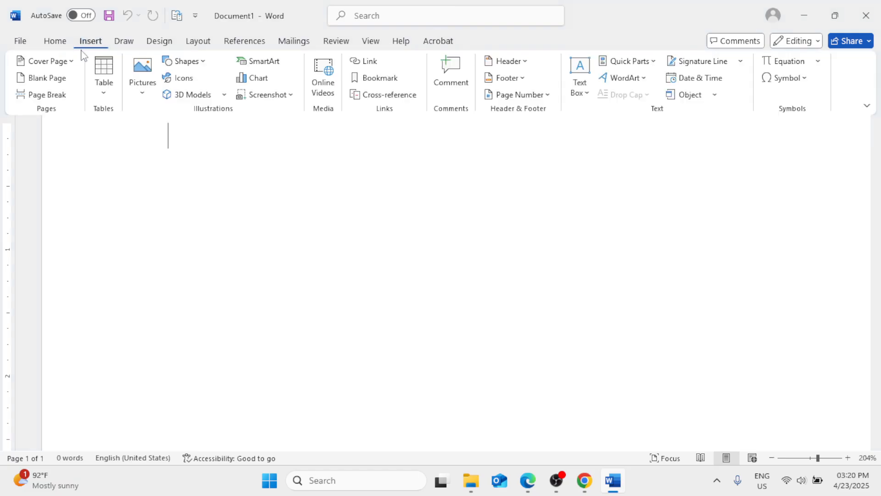
left_click(103, 85)
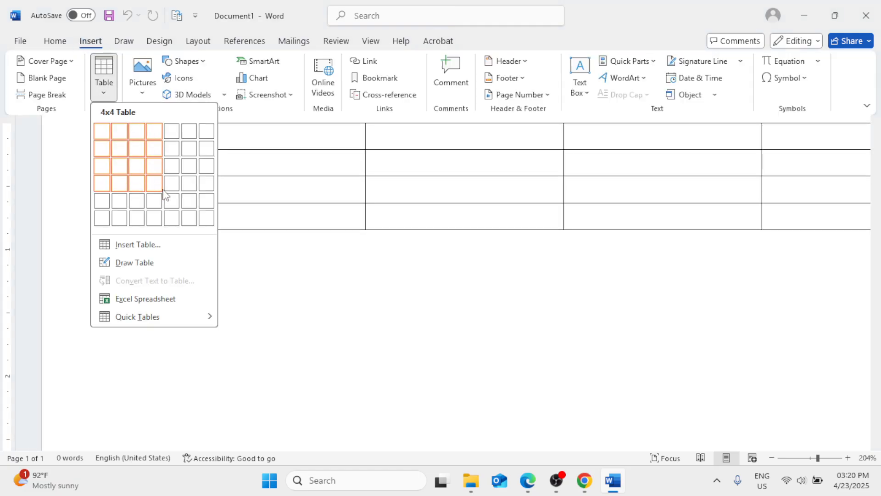
left_click(171, 201)
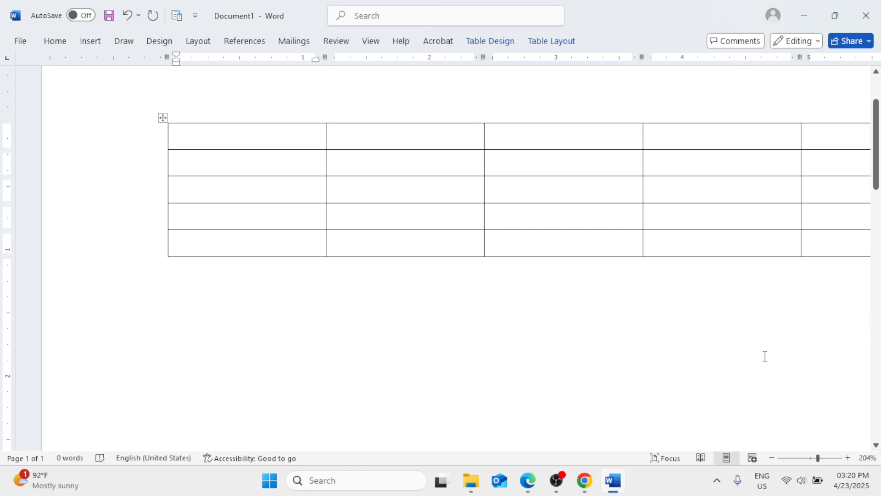
Split the table's second column in two by drawing a vertical line through all five rows with Draw Table.
left_click(803, 457)
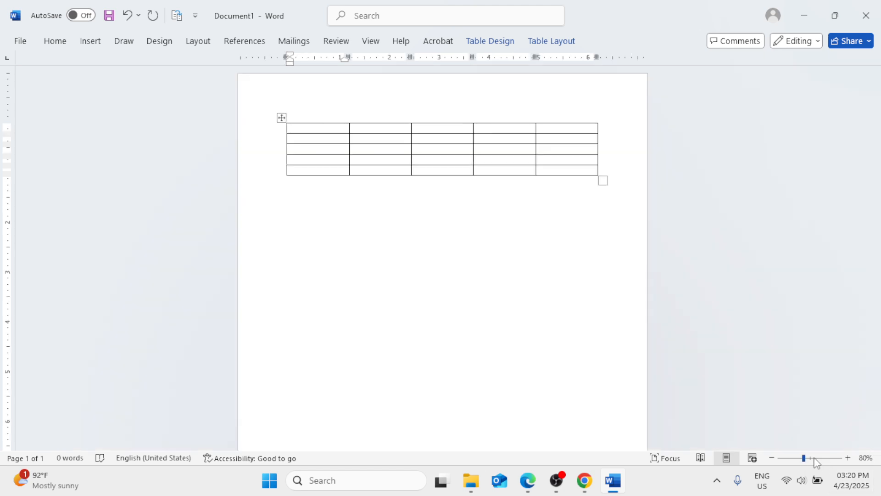
left_click(815, 458)
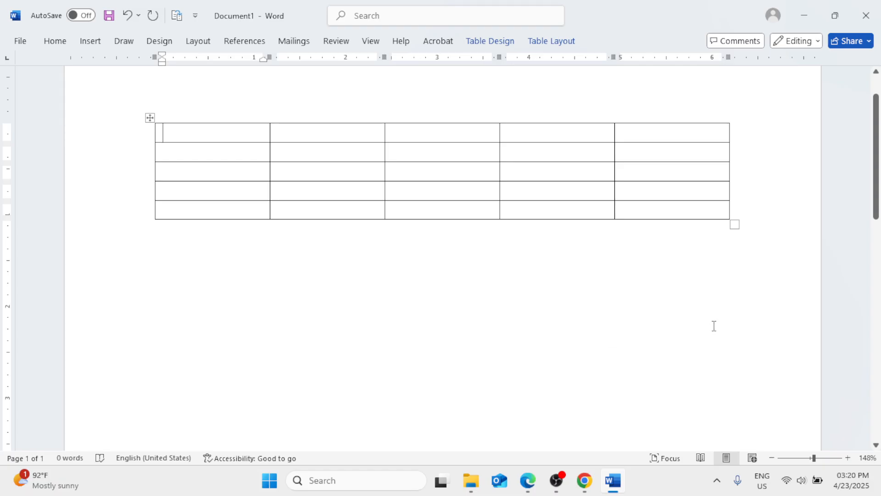
left_click(148, 129)
left_click(149, 118)
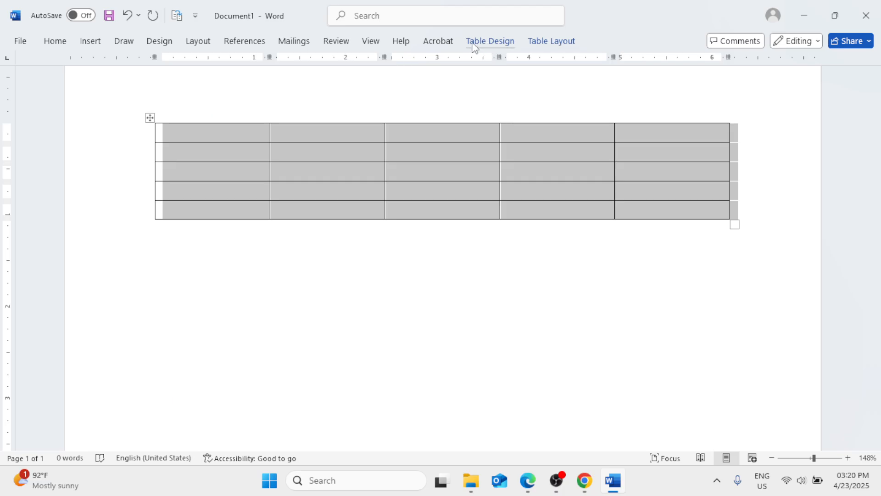
left_click(557, 42)
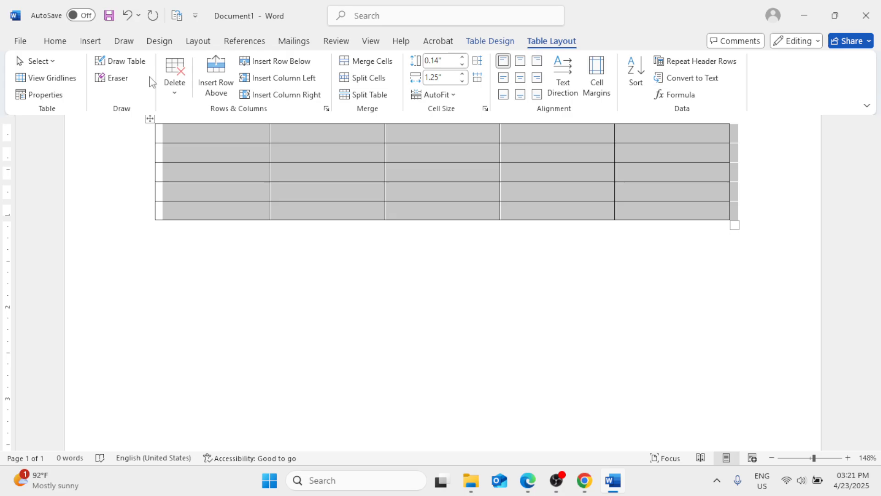
left_click(102, 63)
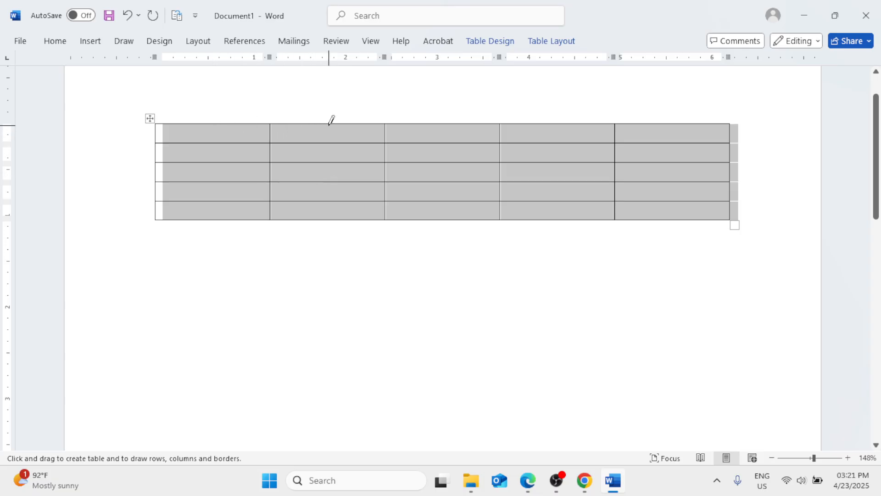
left_click_drag(327, 122, 333, 202)
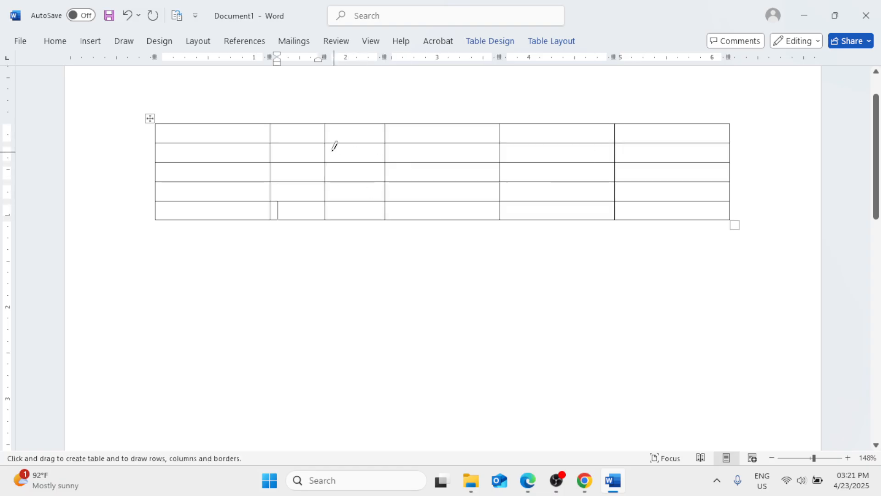
Draw dividers in the top row: horizontal lines in the second and fourth cells, vertical lines in the third and fifth cells.
left_click_drag(274, 132, 325, 133)
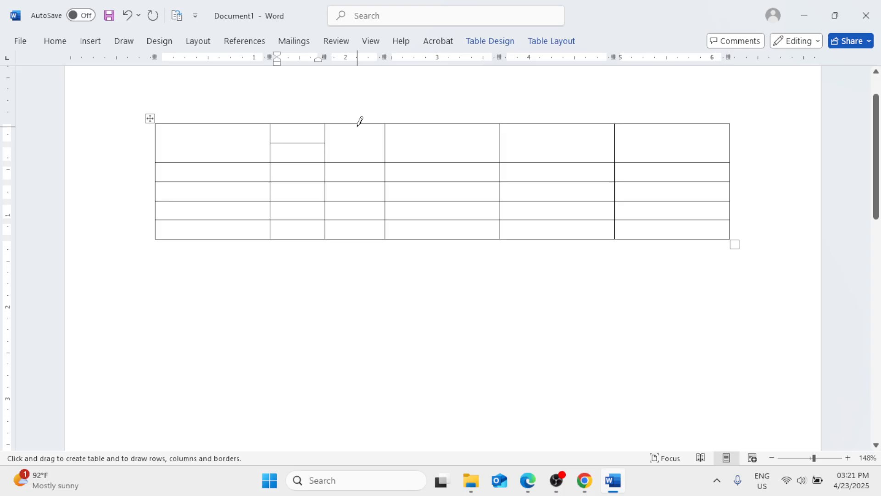
mouse_move(355, 124)
left_mouse_down()
mouse_move(357, 154)
mouse_move(428, 142)
mouse_move(517, 144)
left_mouse_up()
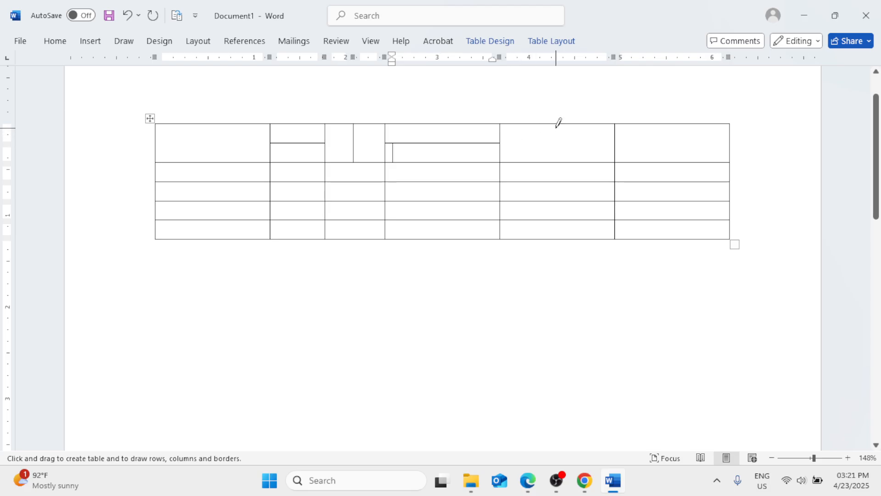
left_click_drag(558, 122, 560, 158)
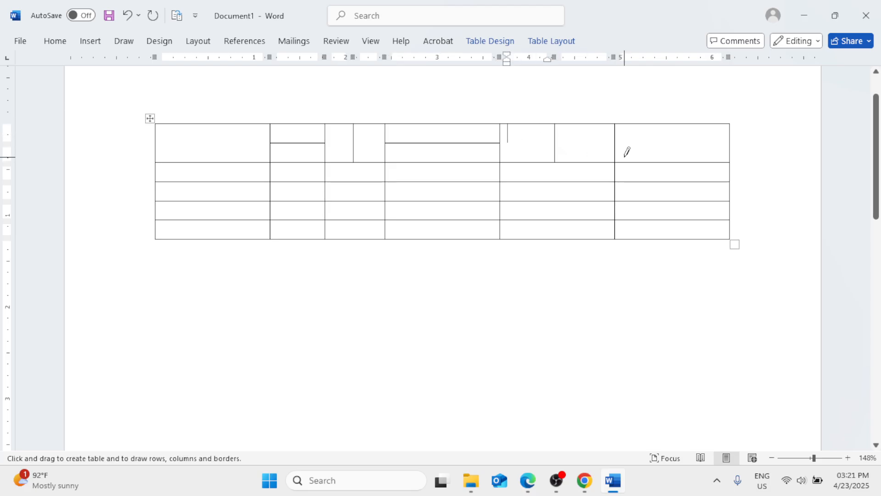
In the first column, draw a vertical divider in the second-row cell and diagonal lines across the first-row and third-row cells.
left_click_drag(211, 162, 214, 178)
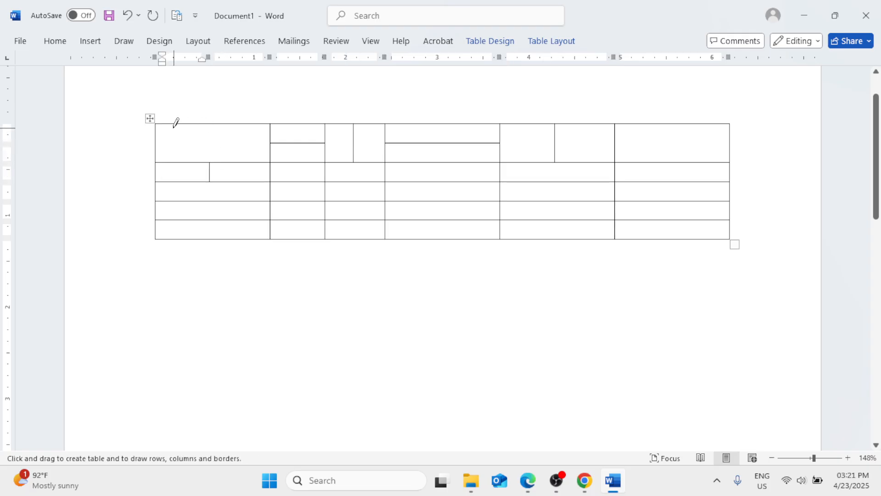
mouse_move(158, 124)
left_mouse_down()
mouse_move(197, 144)
mouse_move(270, 161)
left_mouse_up()
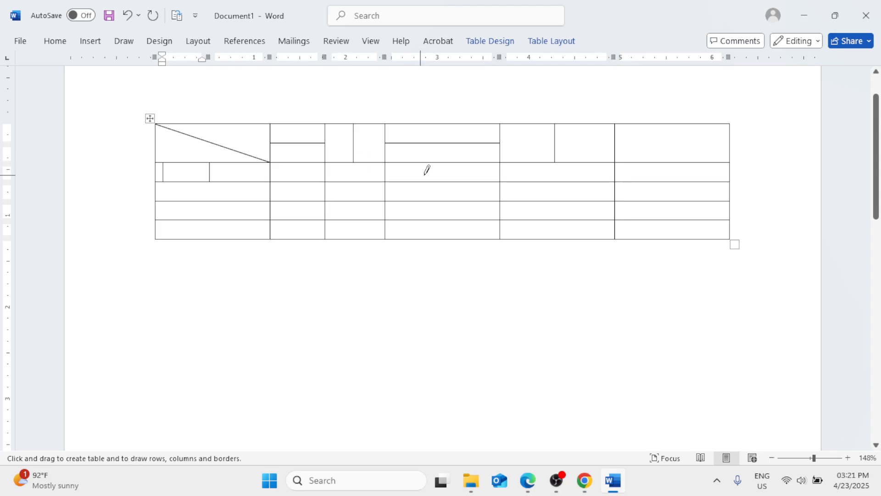
left_click_drag(158, 182, 269, 200)
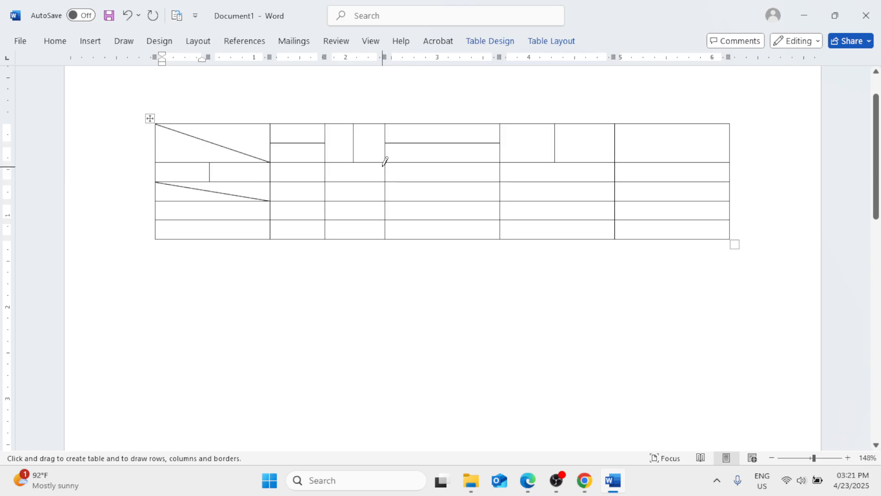
Draw a diagonal line across each of the four cells below the top row in the third column.
left_click_drag(385, 164, 329, 235)
mouse_move(385, 164)
left_mouse_down()
mouse_move(338, 206)
mouse_move(328, 237)
left_mouse_up()
mouse_move(326, 163)
left_mouse_down()
mouse_move(362, 196)
mouse_move(370, 192)
mouse_move(378, 212)
left_mouse_up()
mouse_move(327, 165)
left_mouse_down()
mouse_move(390, 222)
mouse_move(387, 234)
left_mouse_up()
left_click_drag(324, 162, 383, 181)
mouse_move(326, 183)
left_mouse_down()
mouse_move(384, 201)
mouse_move(344, 215)
mouse_move(352, 226)
mouse_move(339, 230)
left_mouse_up()
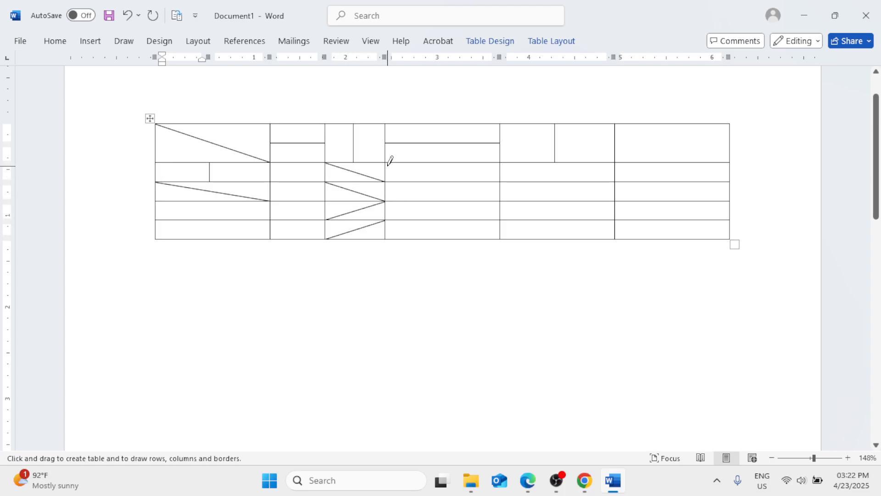
In the second row, draw small nested boxes in the fourth and fifth columns' cells, plus a diagonal line across the fifth column's cell.
left_click_drag(387, 164, 415, 179)
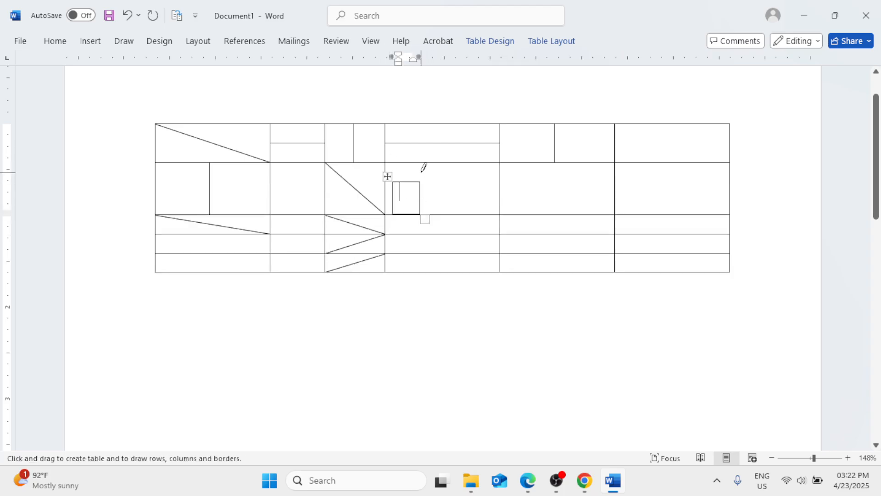
mouse_move(387, 163)
left_mouse_down()
mouse_move(482, 206)
mouse_move(410, 162)
left_mouse_up()
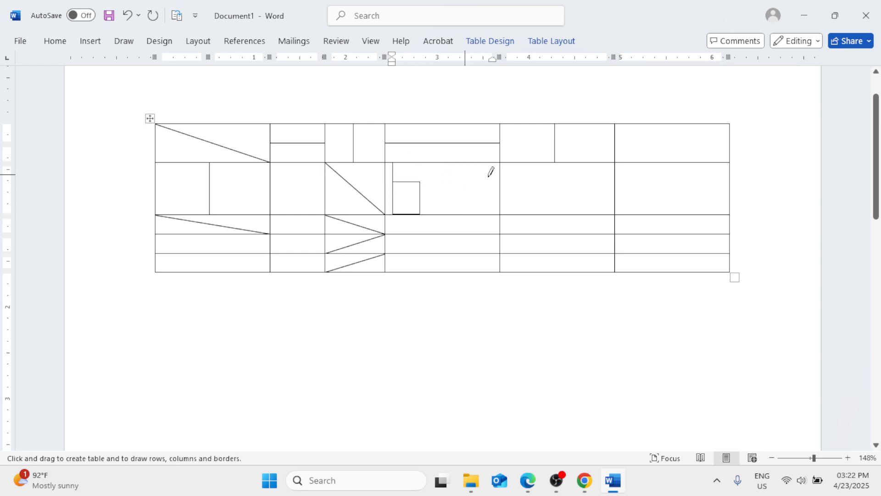
left_click_drag(504, 156, 614, 214)
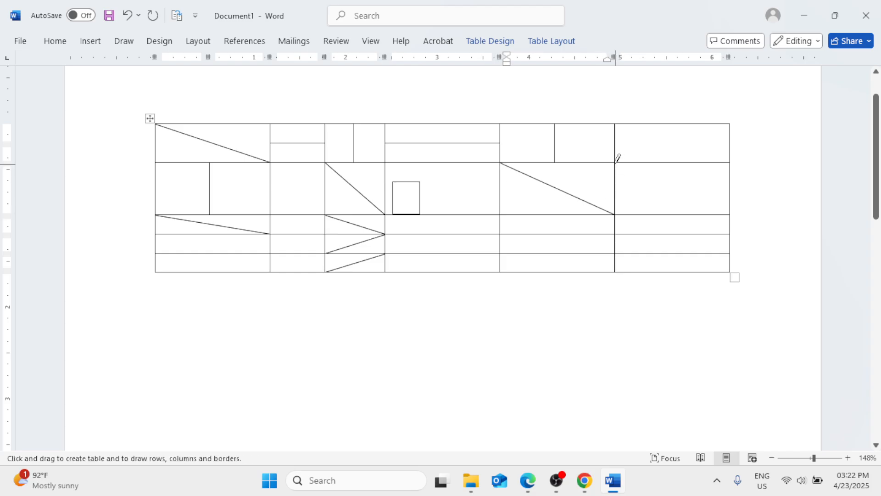
left_click_drag(615, 161, 565, 193)
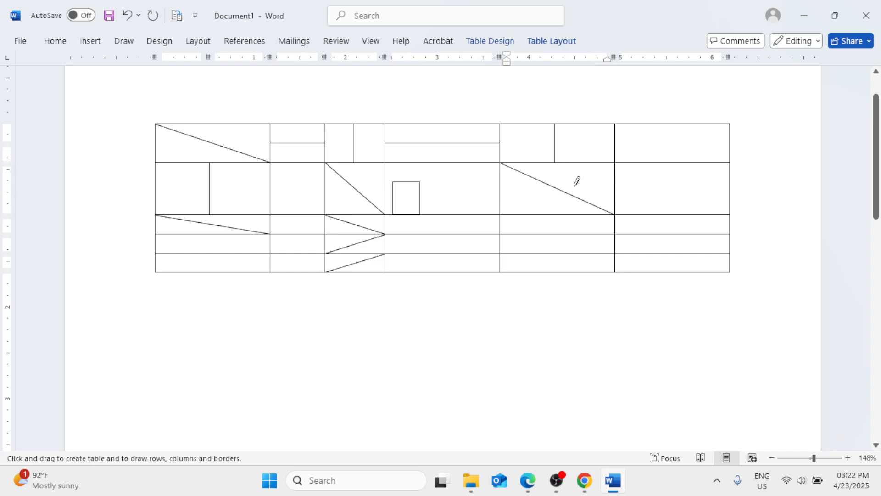
In the last column, draw vertical dividers in the first-row and second-row cells and a diagonal line across the third-row cell.
left_click(656, 168)
left_click_drag(621, 216, 730, 234)
left_click_drag(670, 161, 677, 191)
left_click_drag(669, 120, 673, 157)
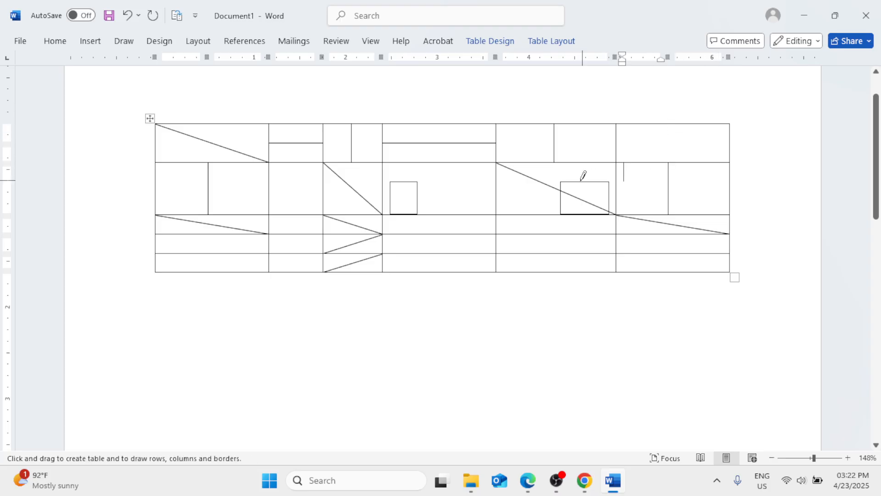
left_click_drag(670, 123, 674, 158)
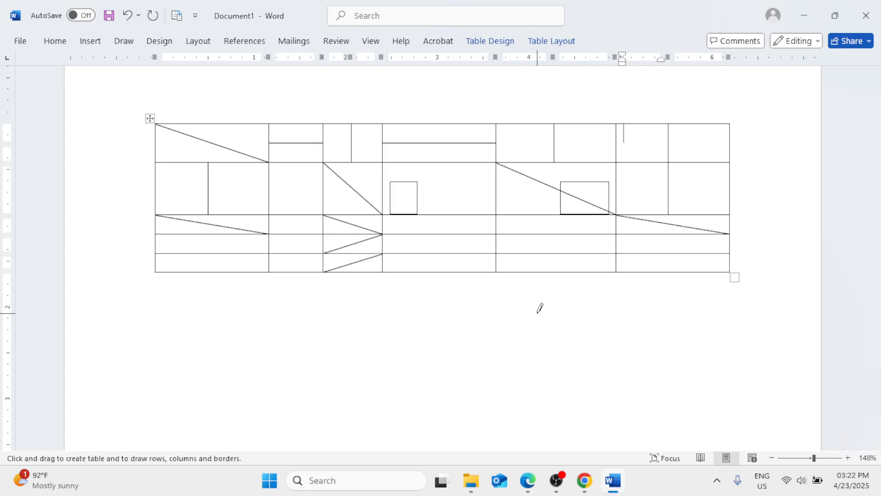
scroll(594, 235, "up", 2)
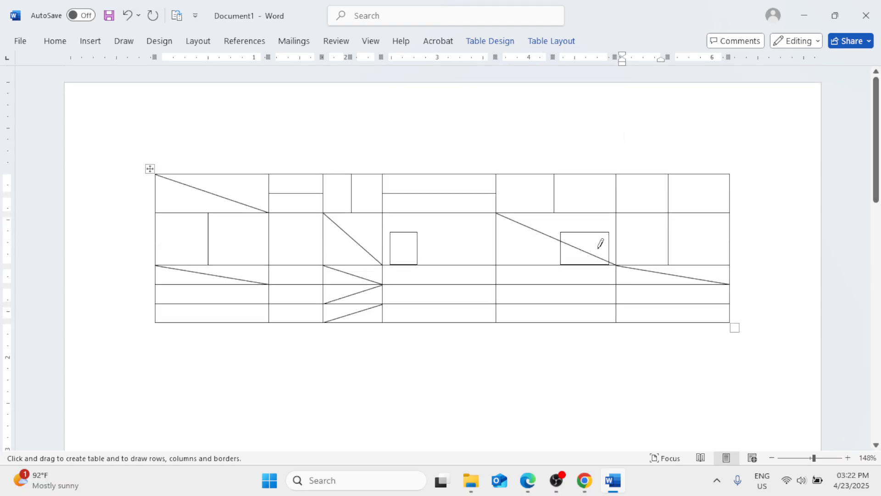
scroll(475, 305, "down", 3)
scroll(476, 305, "up", 3)
scroll(468, 312, "down", 1)
scroll(464, 317, "up", 1)
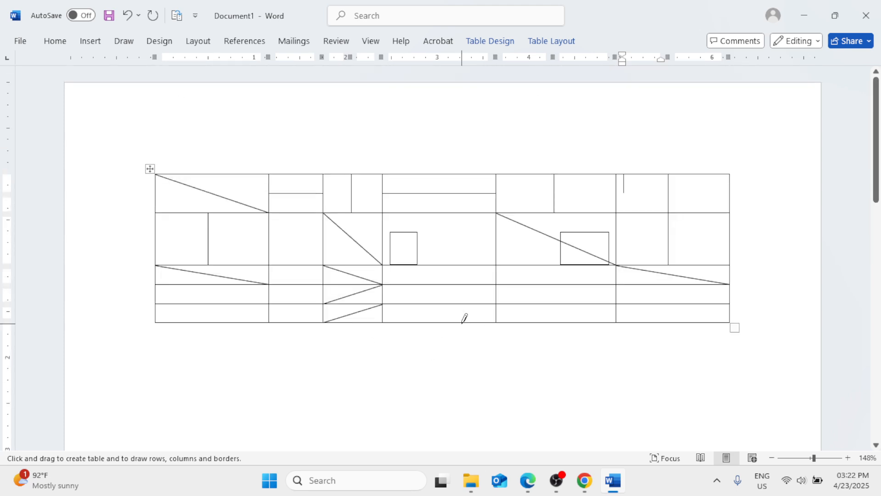